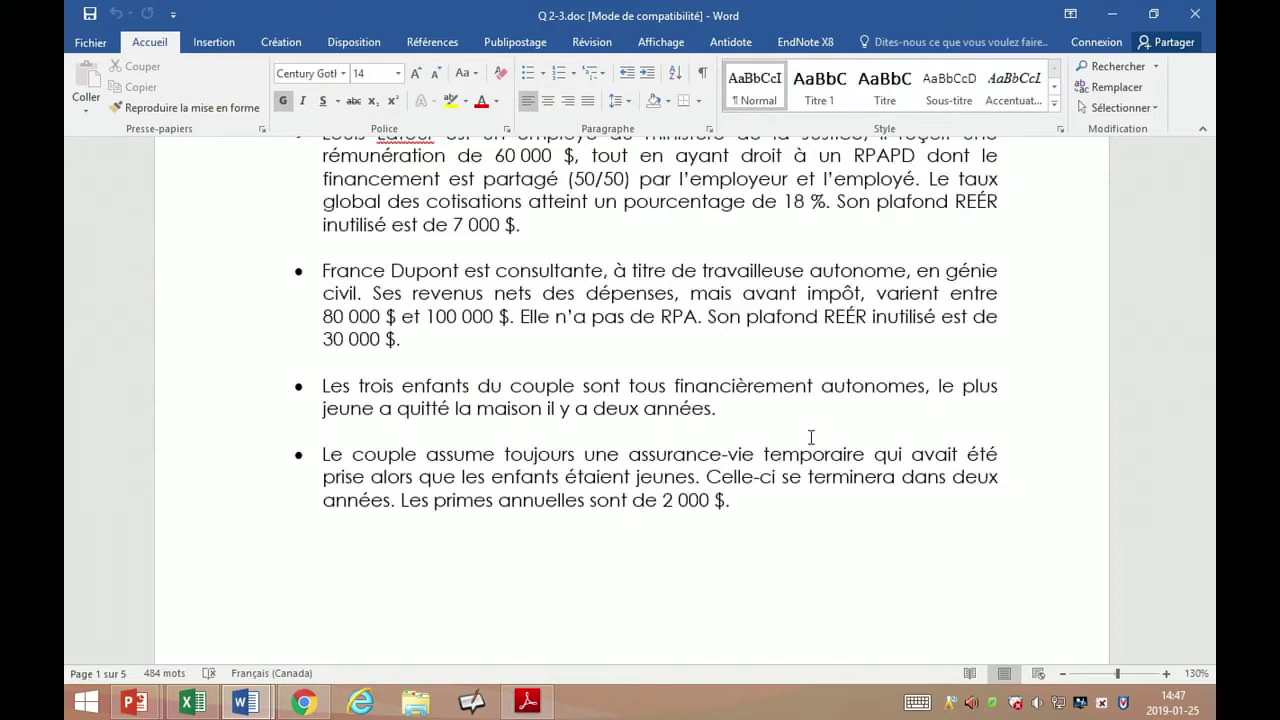
Read the rest of the couple's case facts and their annual budget, down to the grand total
click(815, 390)
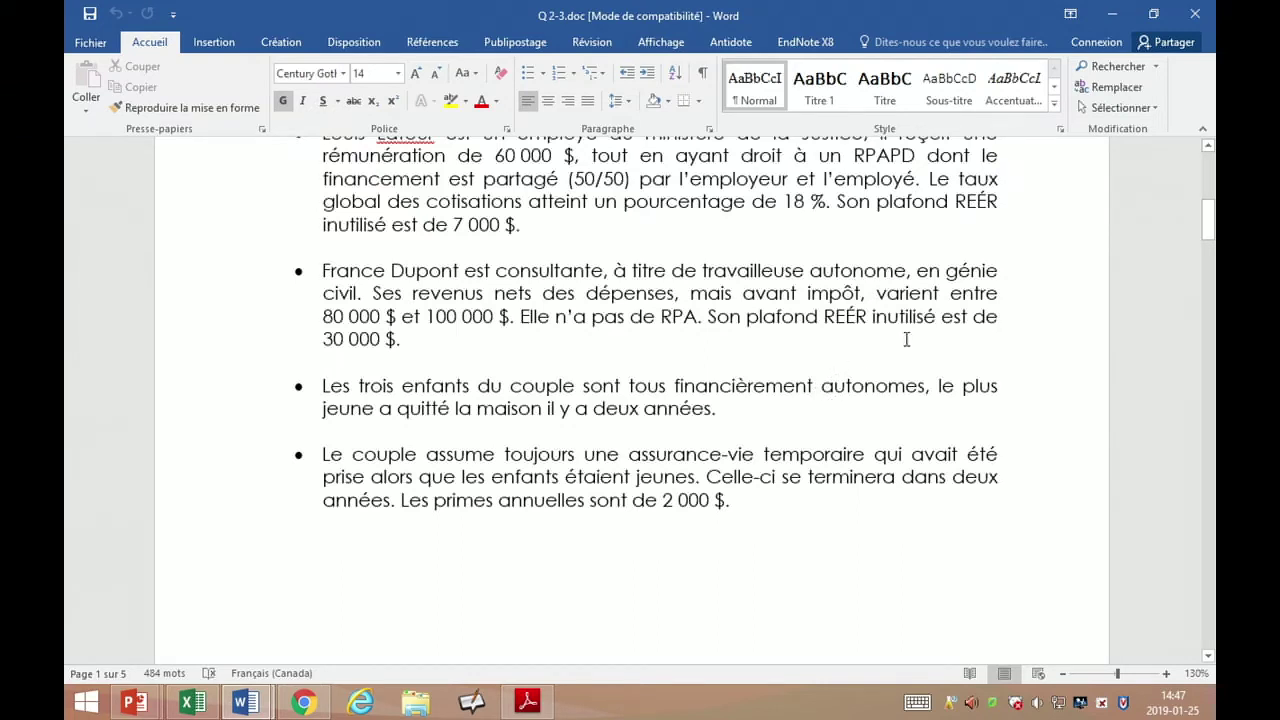
scroll(906, 339, down, 3)
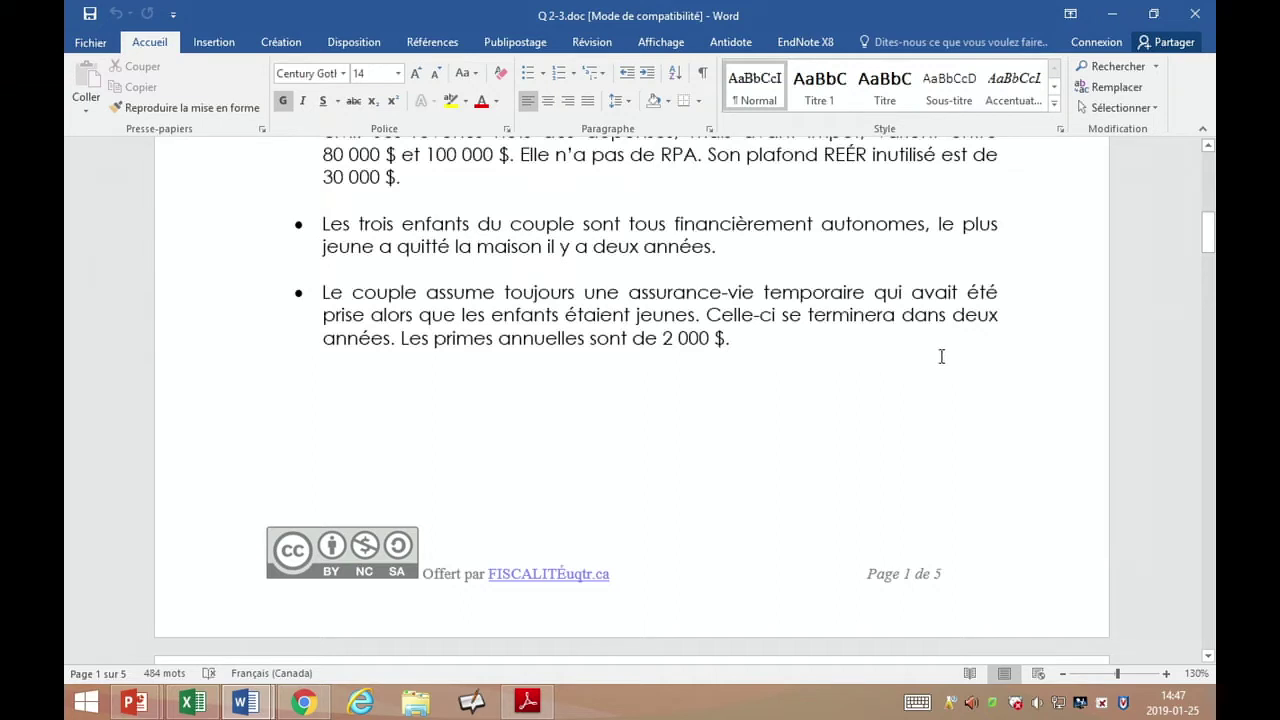
scroll(940, 360, down, 10)
scroll(907, 400, down, 5)
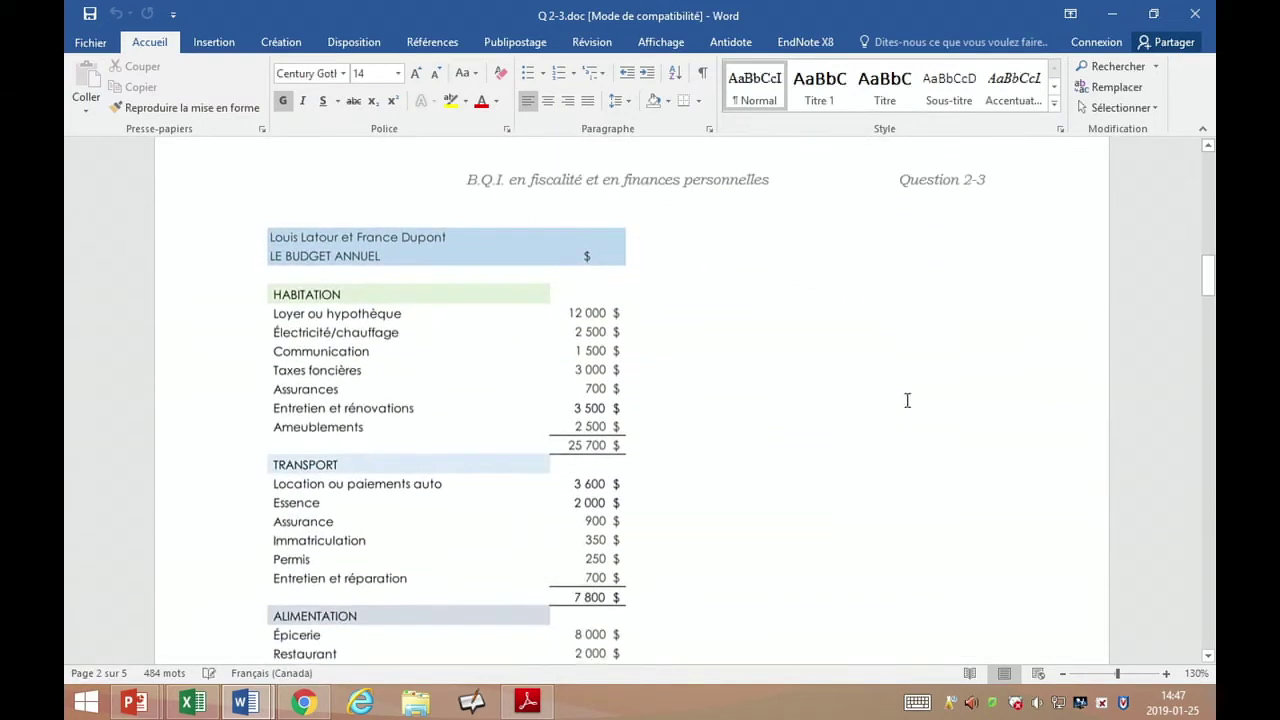
scroll(907, 400, up, 2)
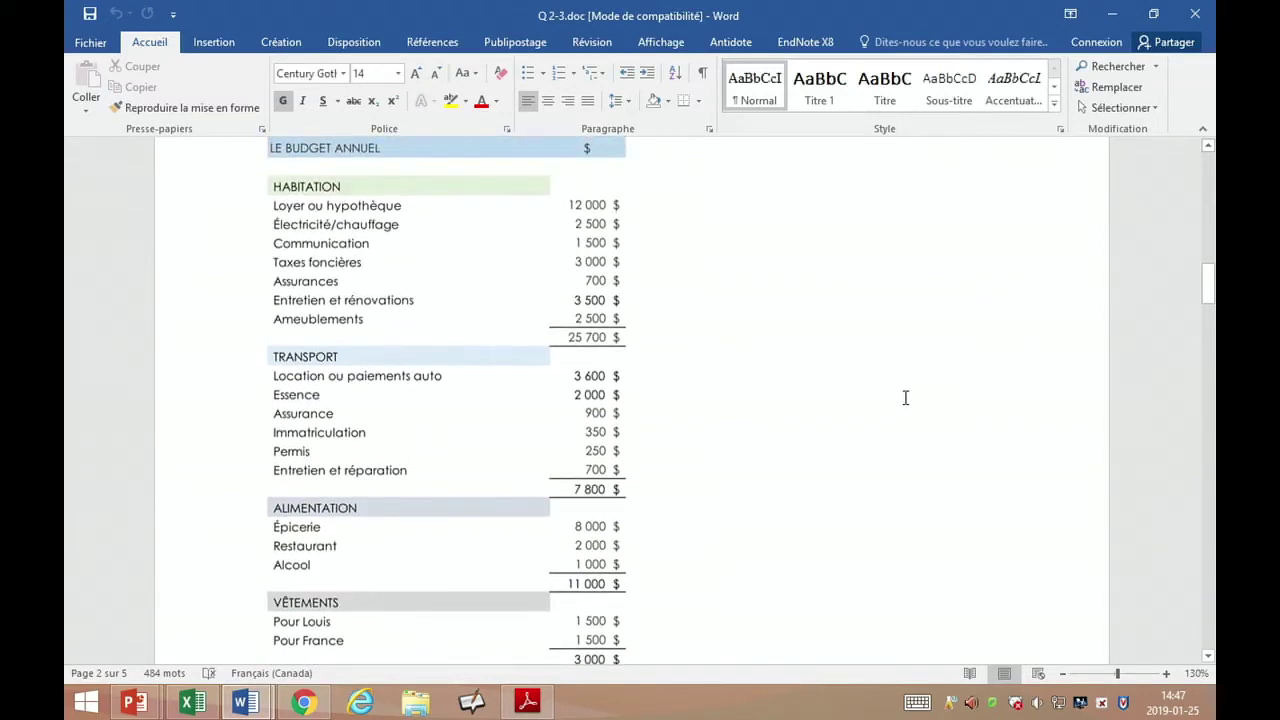
scroll(907, 400, down, 5)
scroll(906, 400, down, 6)
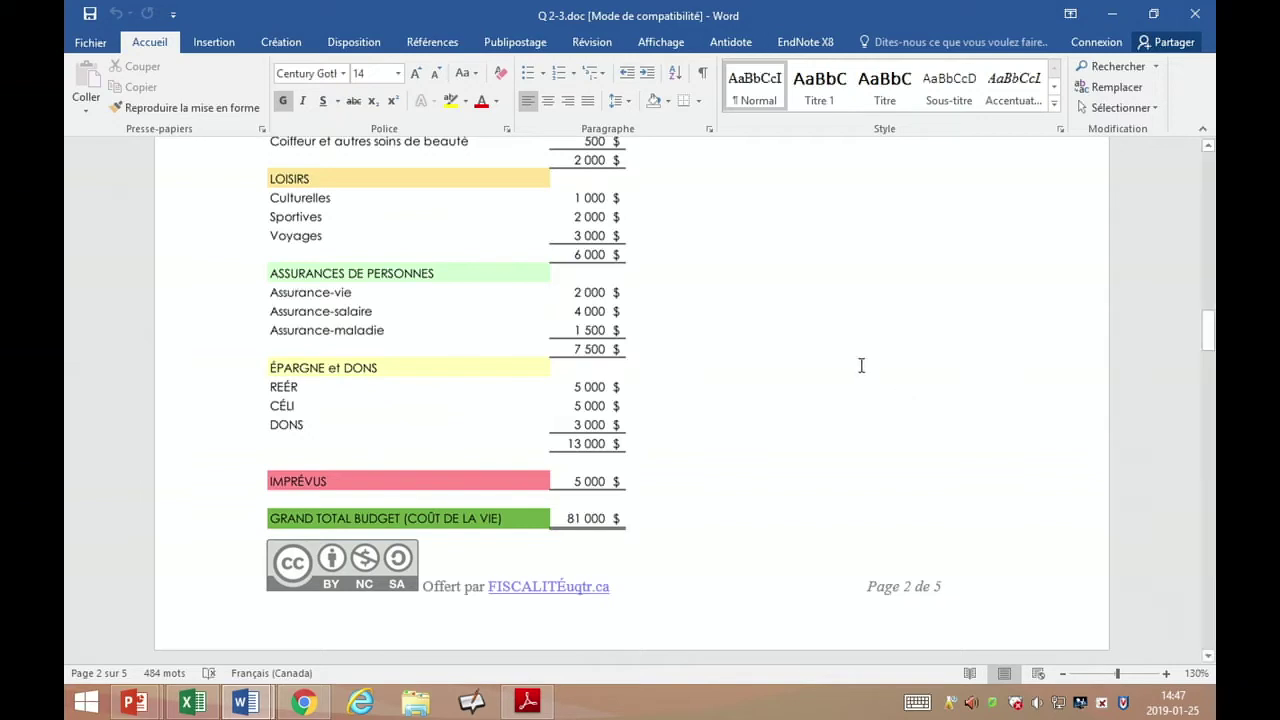
Review the couple's personal balance sheet with notes 1 to 7 and the LA DEMANDE assignment
scroll(860, 363, down, 10)
scroll(834, 468, down, 1)
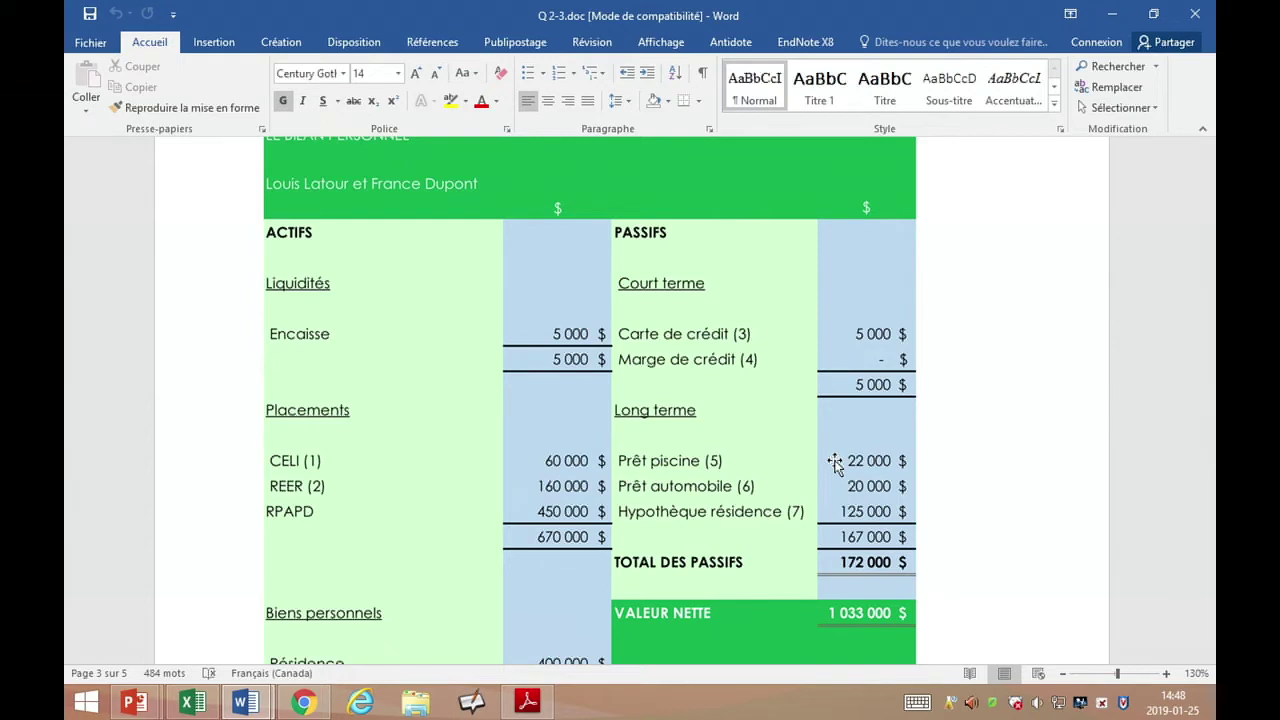
scroll(832, 470, down, 3)
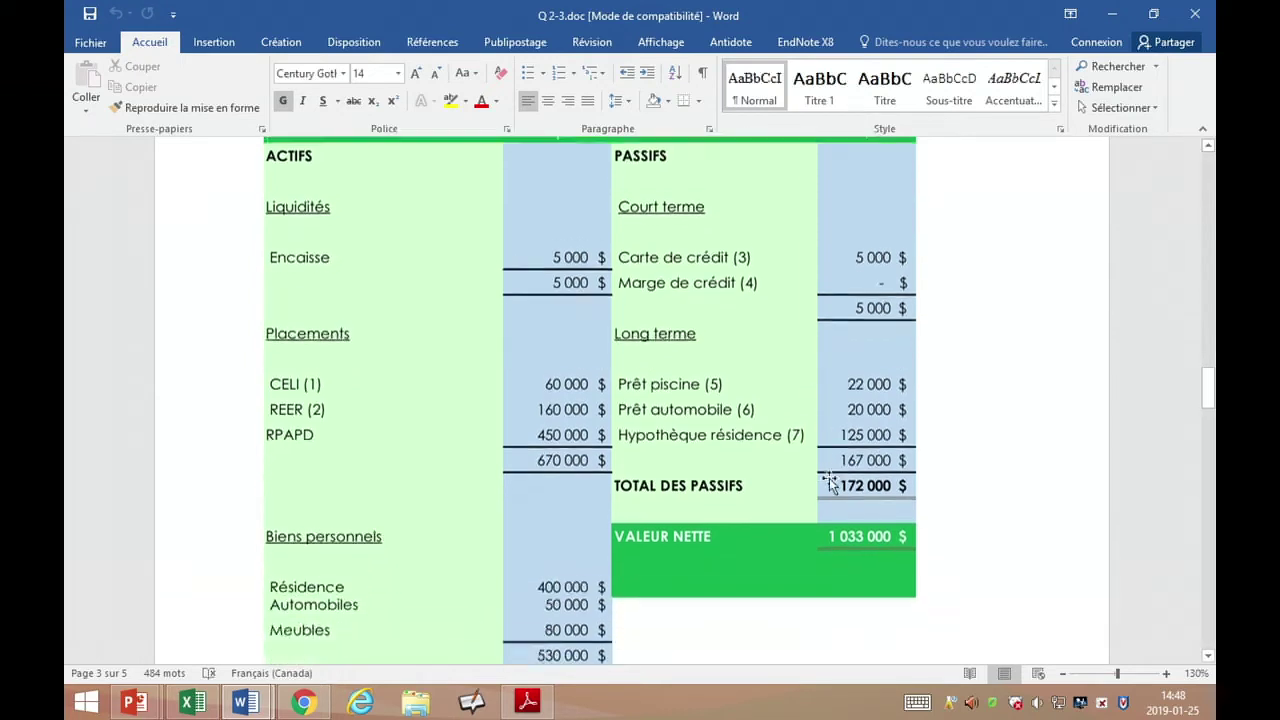
scroll(845, 518, down, 8)
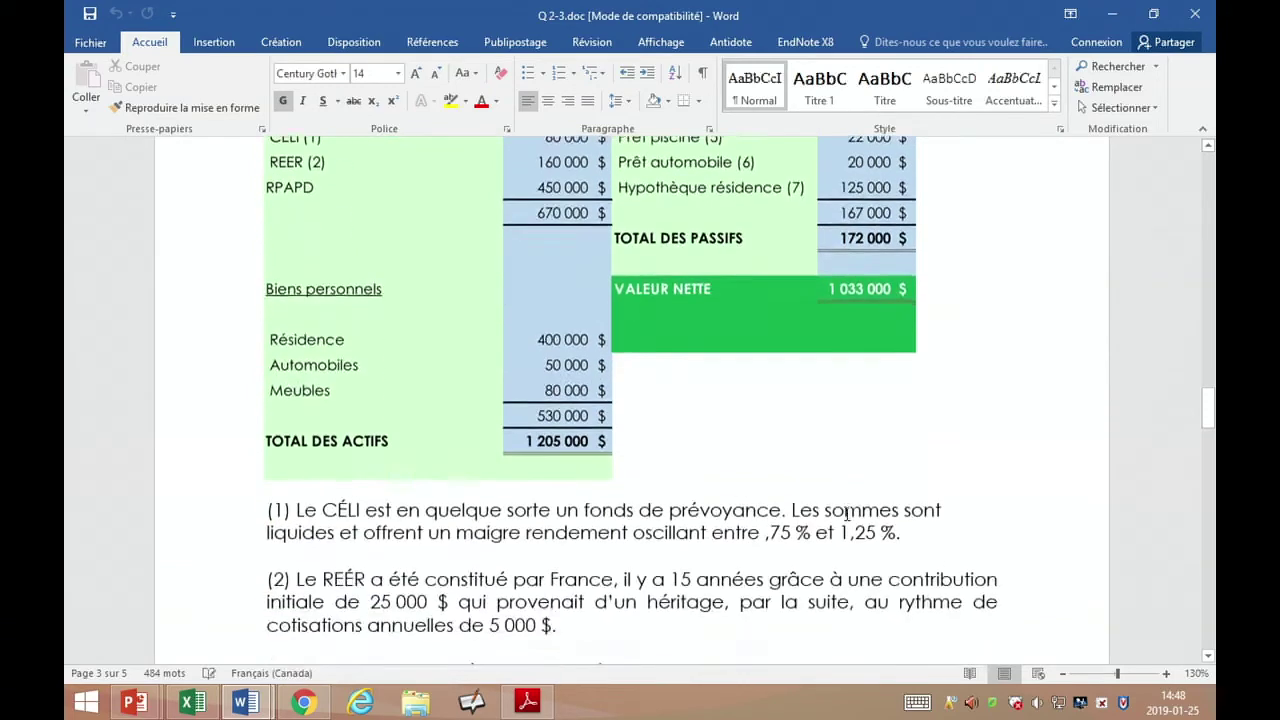
scroll(849, 519, down, 7)
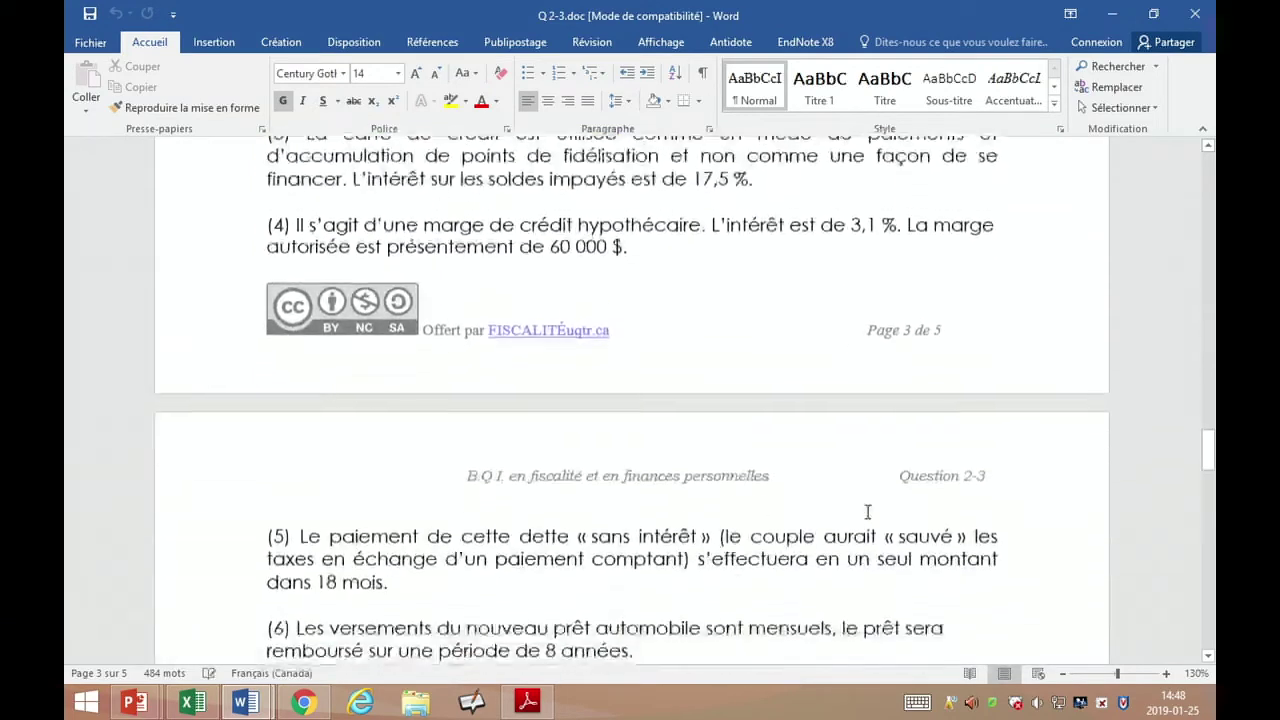
scroll(846, 632, down, 4)
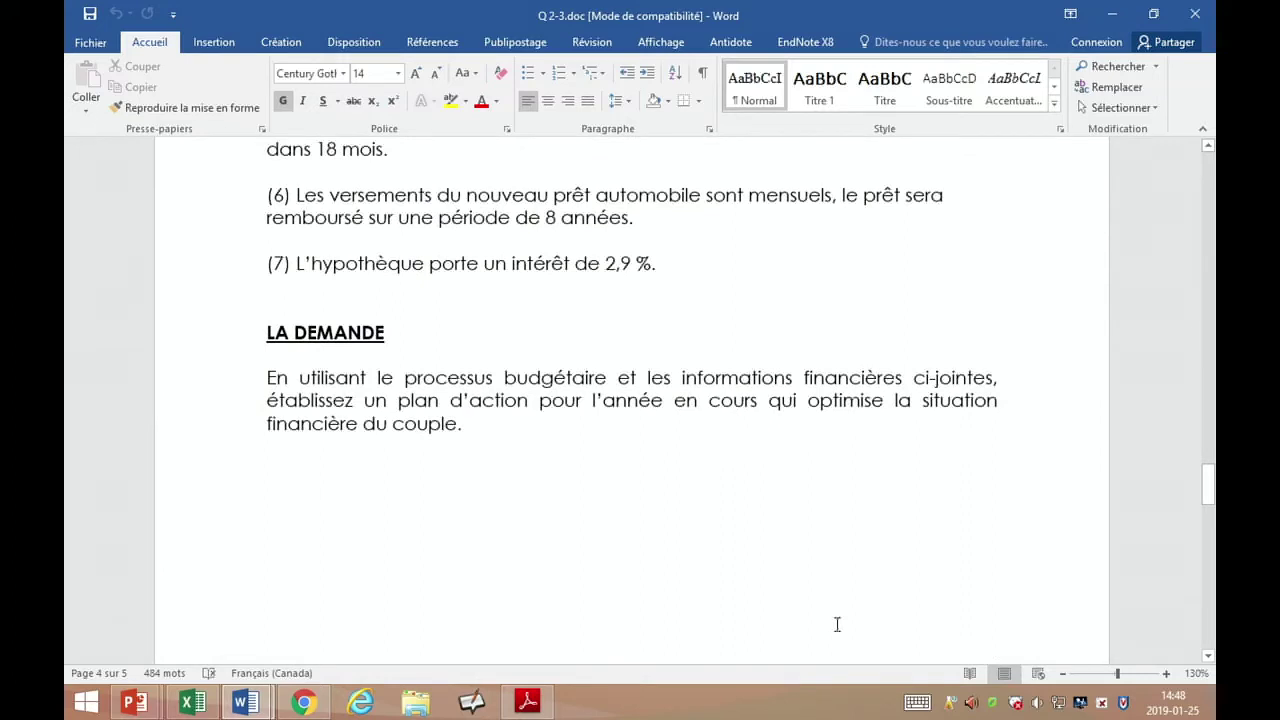
Switch to the S 2-3.xls workbook in Excel and examine the net receipts, social benefits and taxable income calculations
click(193, 703)
scroll(674, 329, down, 3)
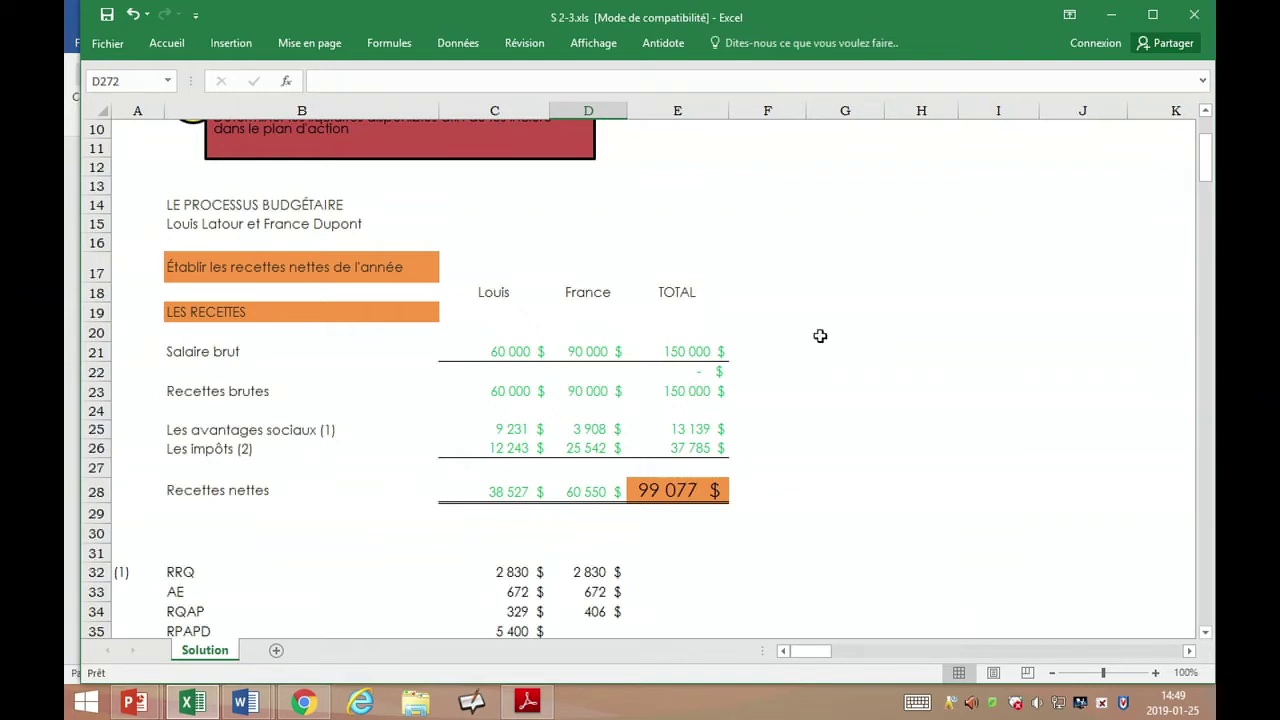
scroll(712, 345, down, 1)
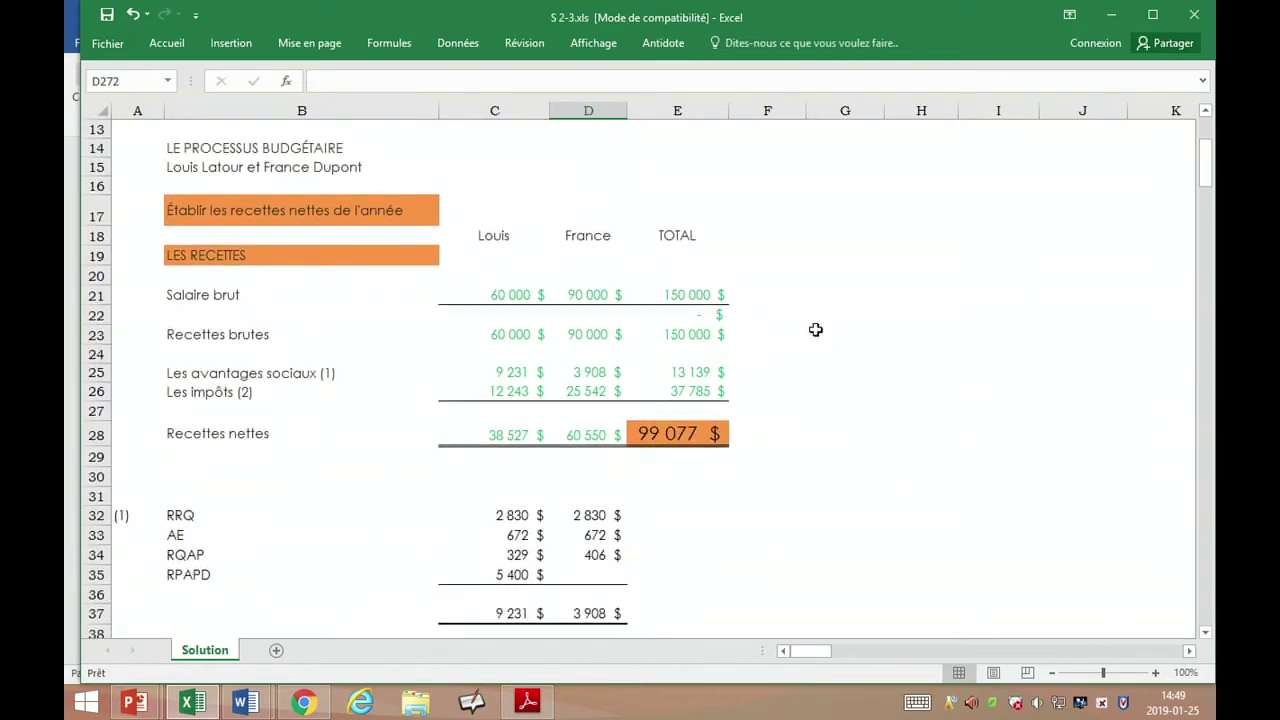
scroll(690, 422, down, 1)
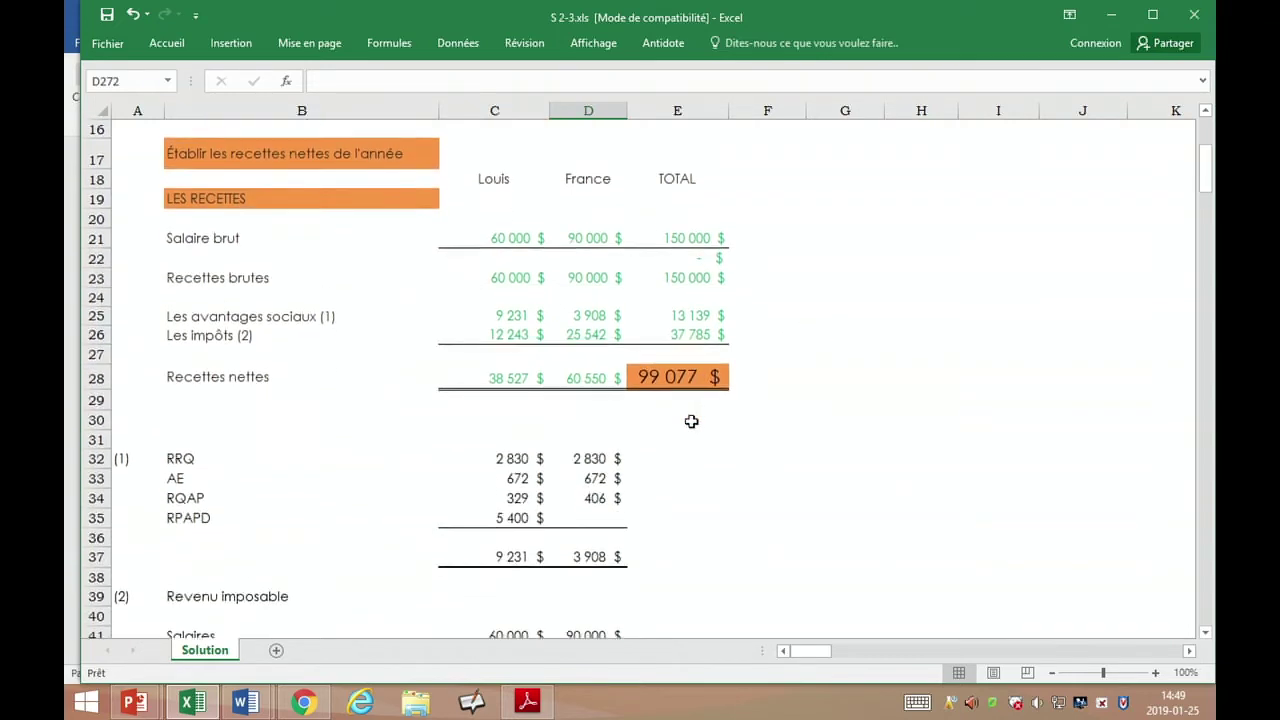
scroll(691, 412, down, 1)
scroll(691, 405, up, 1)
scroll(737, 366, down, 2)
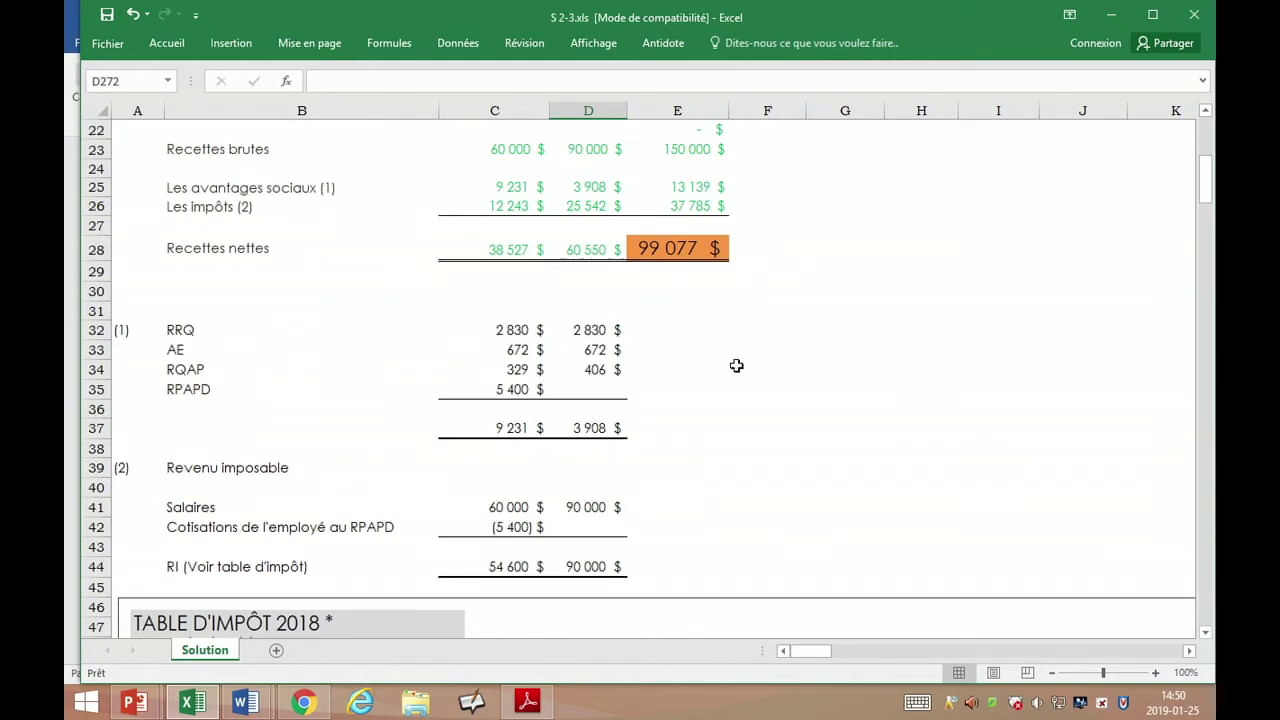
Consult the income tax table in TableImpot-VersionPDF.pdf in Adobe Reader and return to the Excel solution workbook
click(532, 702)
scroll(495, 349, down, 1)
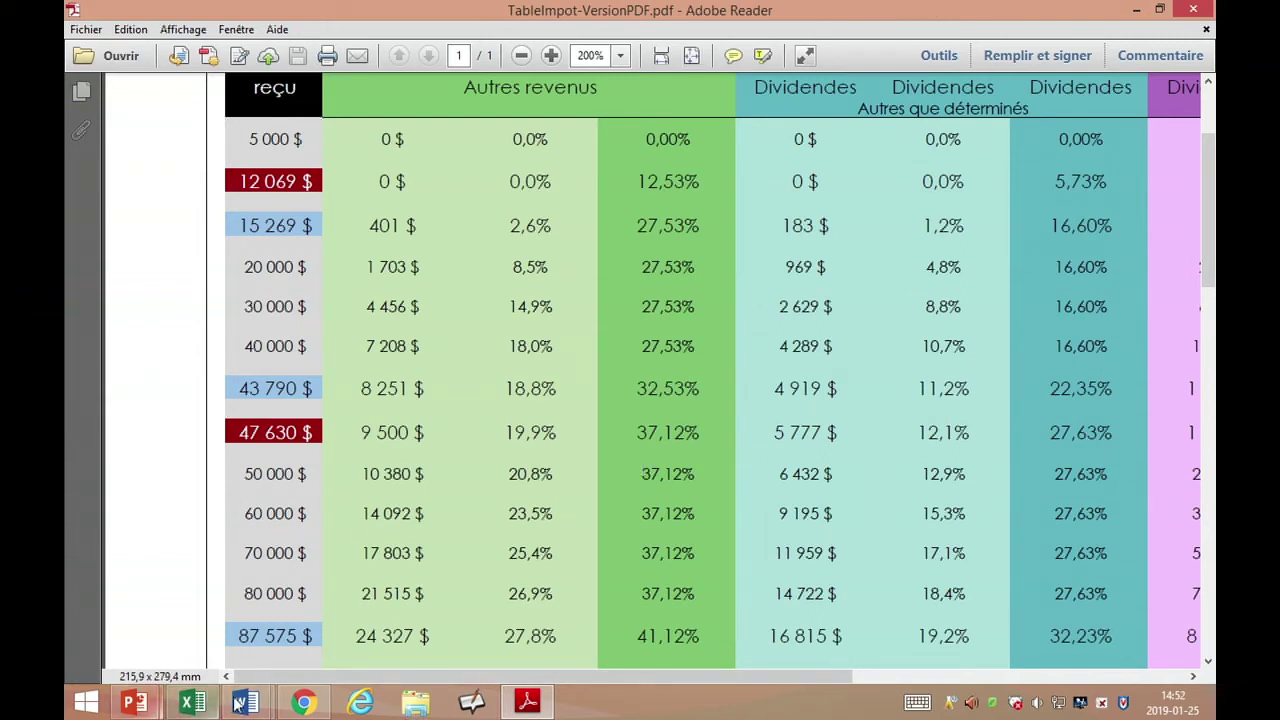
click(193, 703)
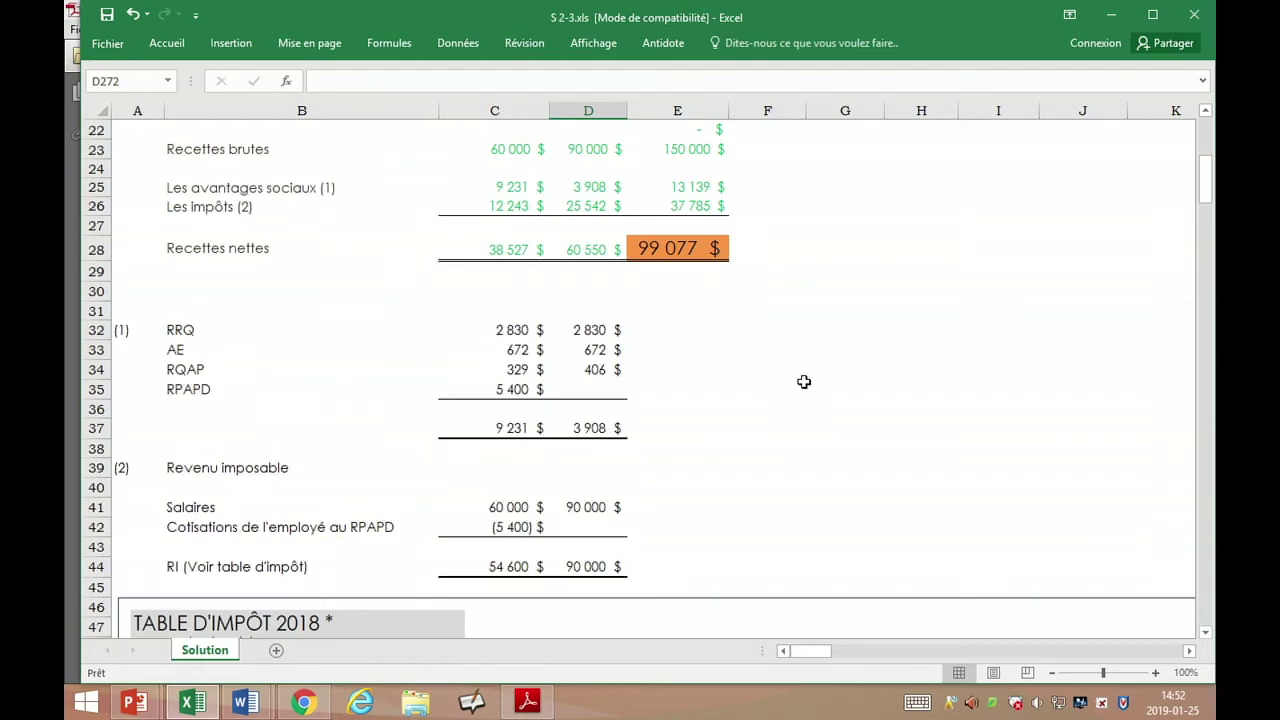
Review the embedded 2018 tax table and the annual budget down to its grand total on the Solution sheet
scroll(730, 425, down, 8)
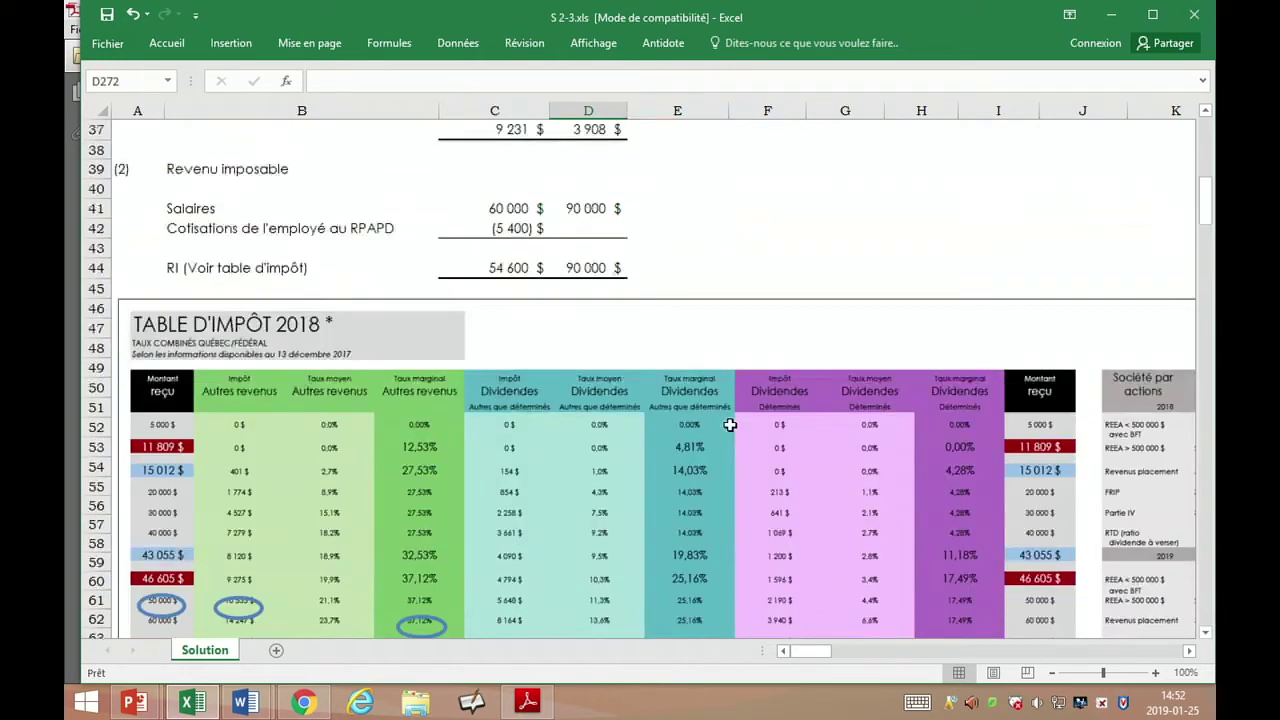
scroll(730, 425, down, 10)
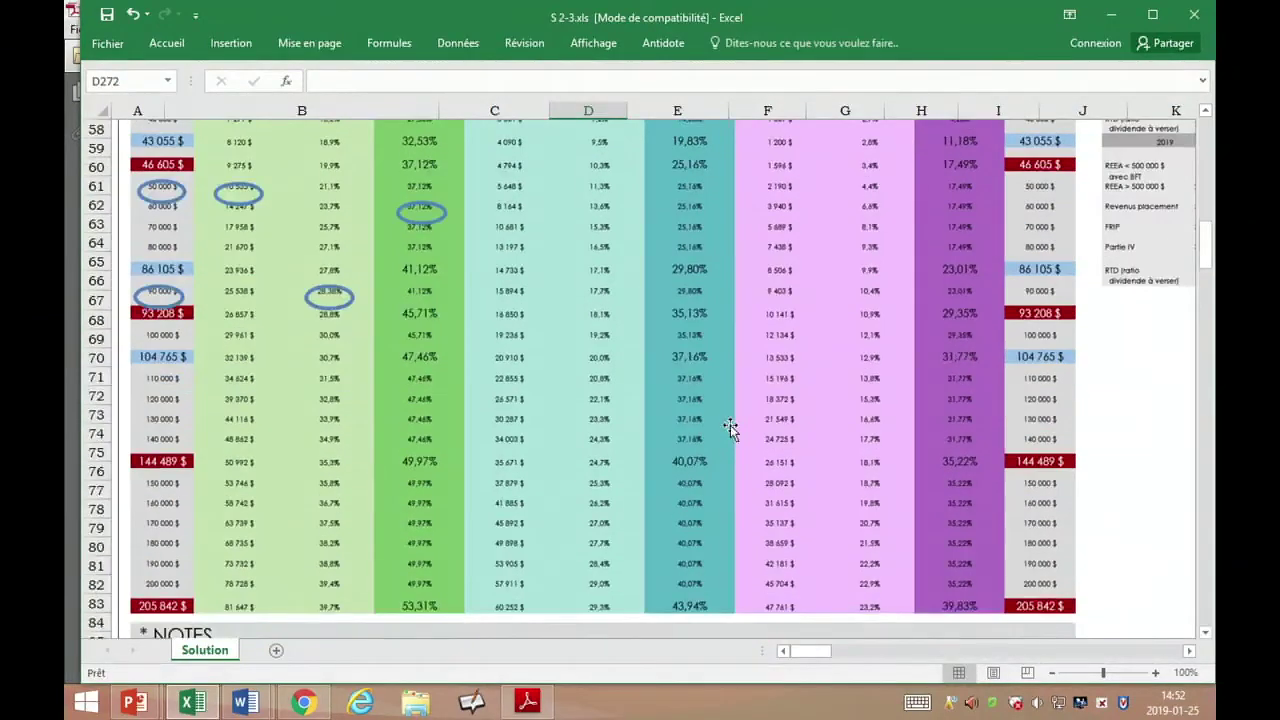
scroll(730, 428, down, 12)
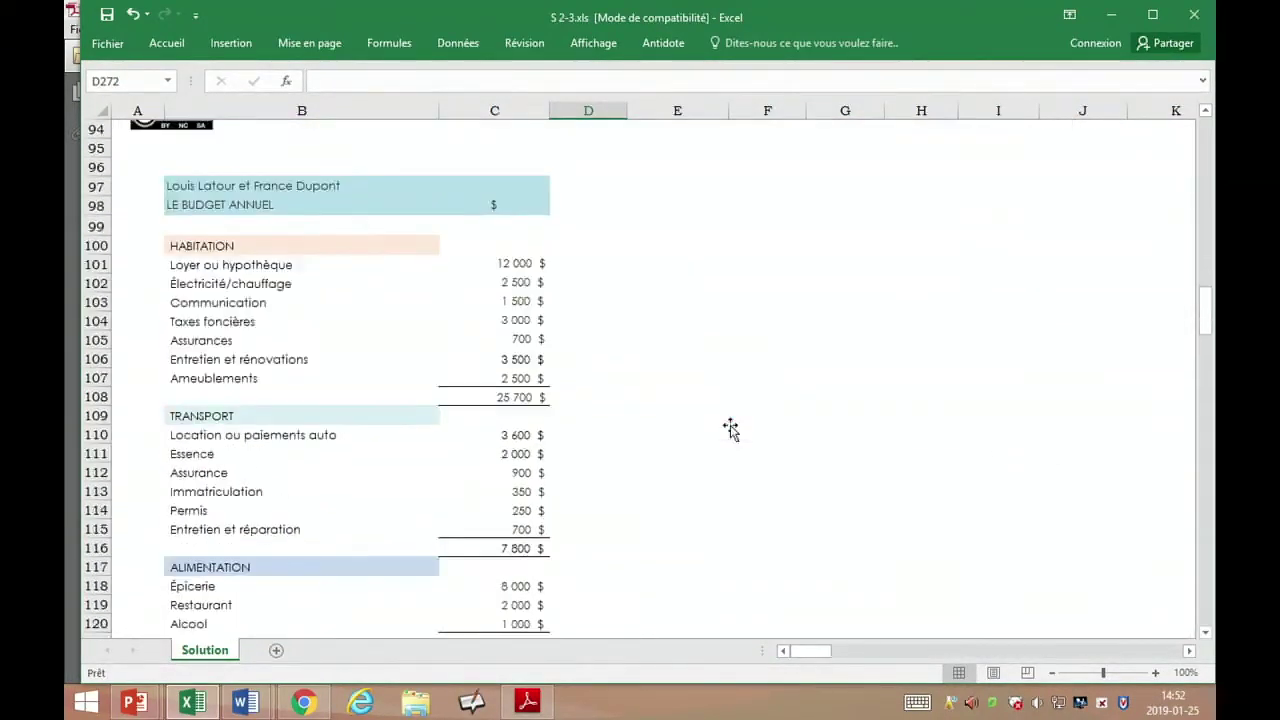
scroll(730, 425, down, 5)
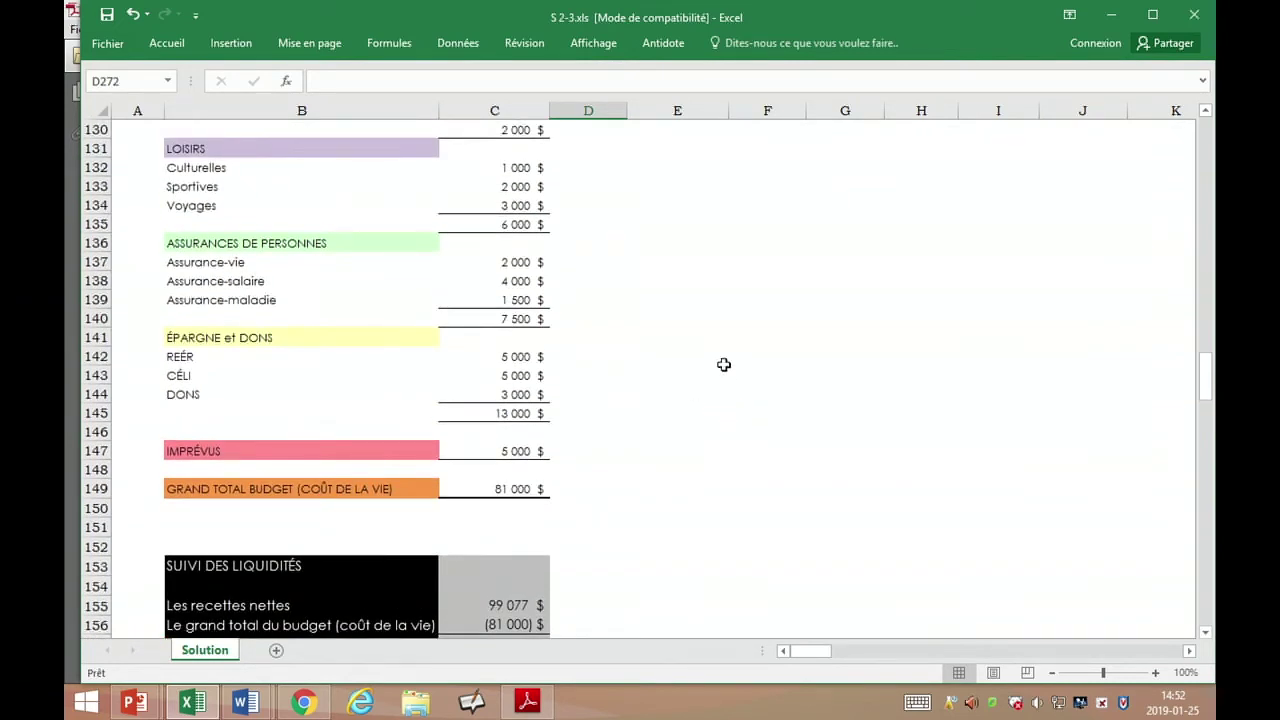
Examine the SUIVI DES LIQUIDITÉS table together with explanatory notes 3 and 4
scroll(724, 365, down, 6)
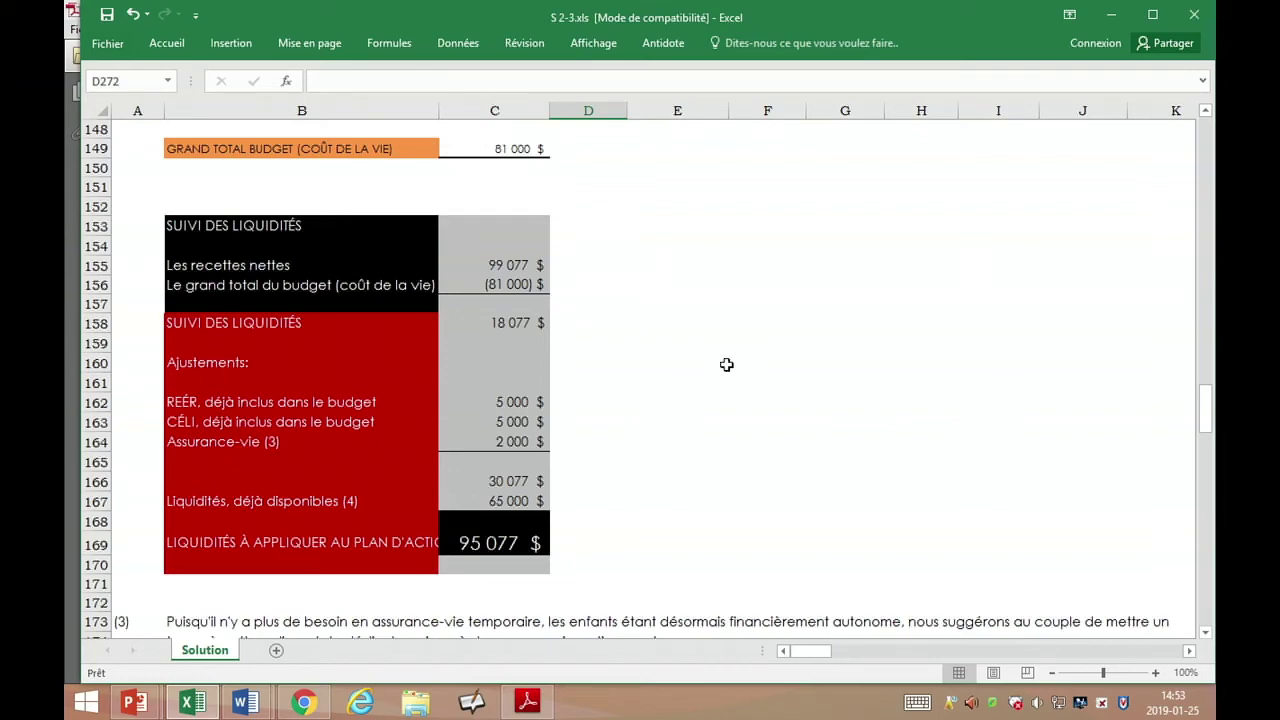
scroll(700, 400, down, 7)
scroll(660, 450, up, 1)
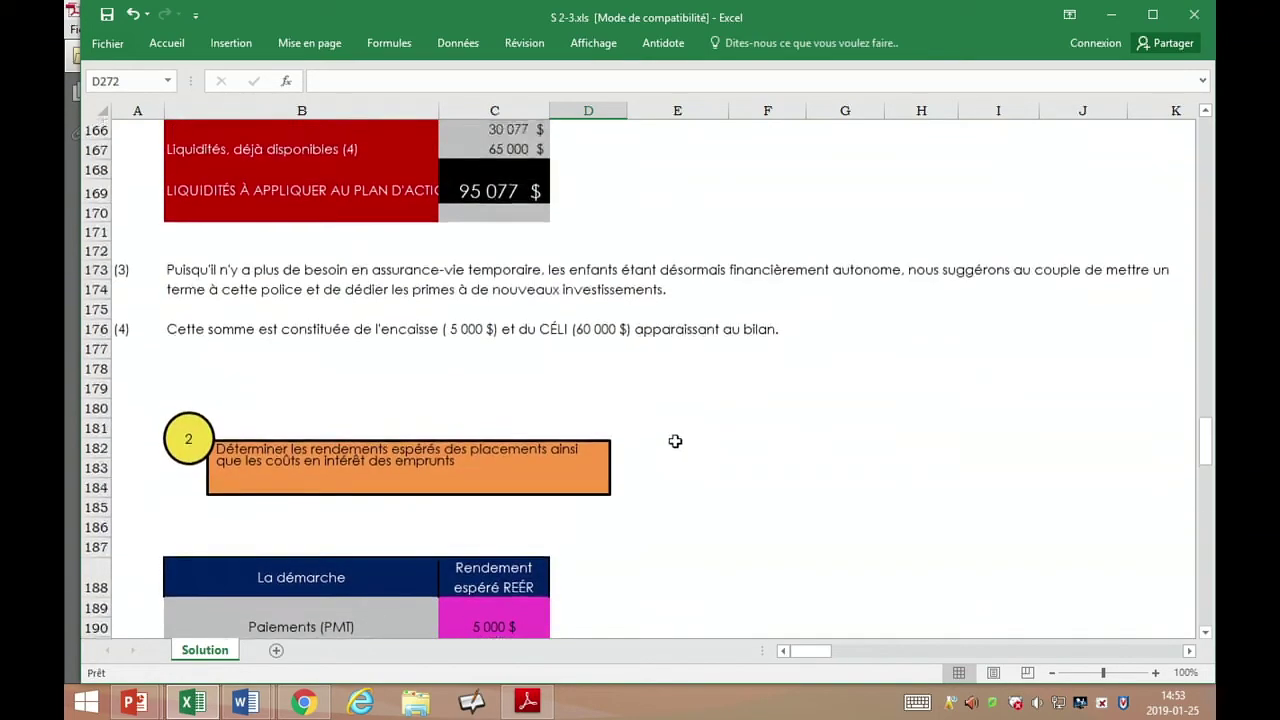
scroll(676, 441, up, 5)
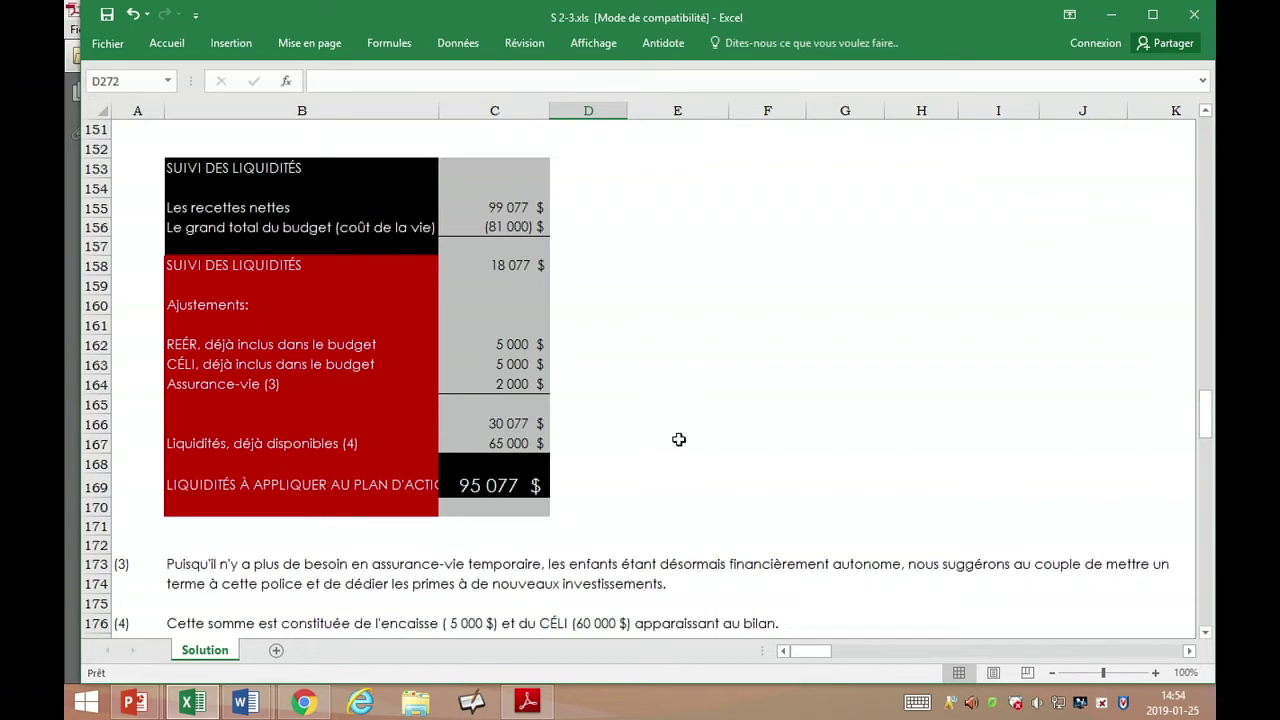
Examine section 2's expected returns and loan interest costs, and section 3's action plan for the couple's liquidity
scroll(630, 400, down, 8)
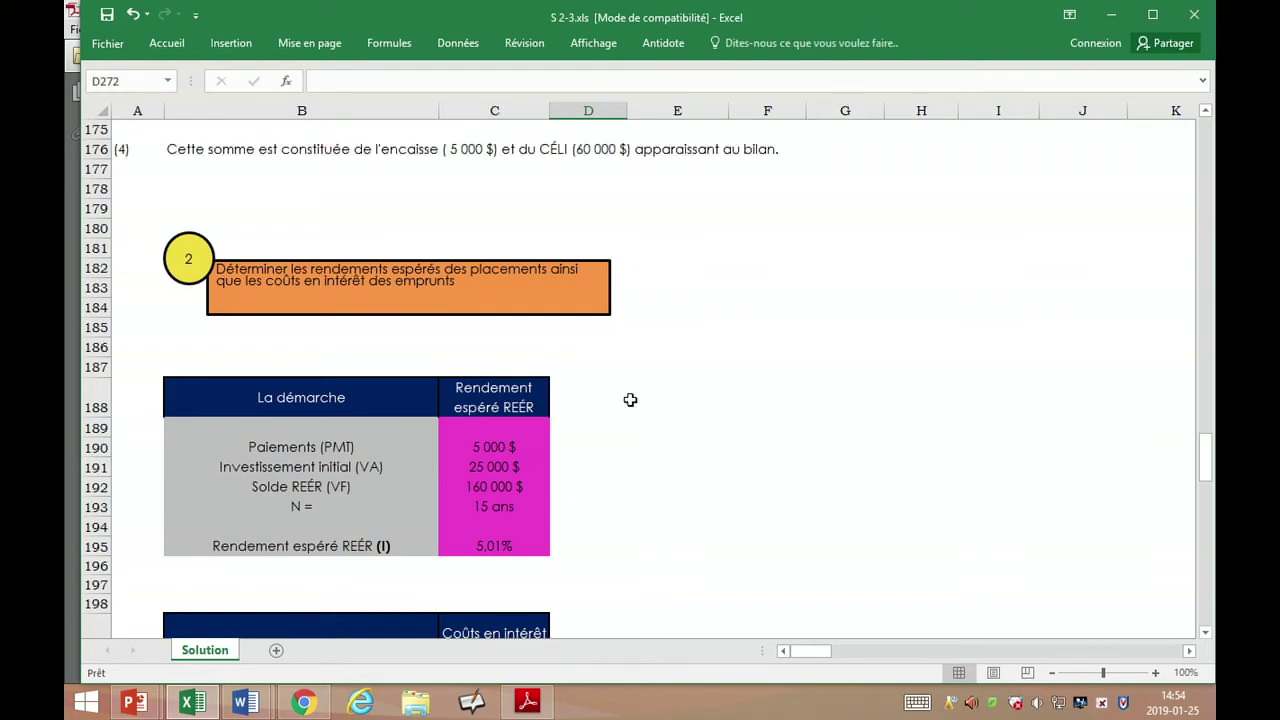
scroll(548, 354, down, 5)
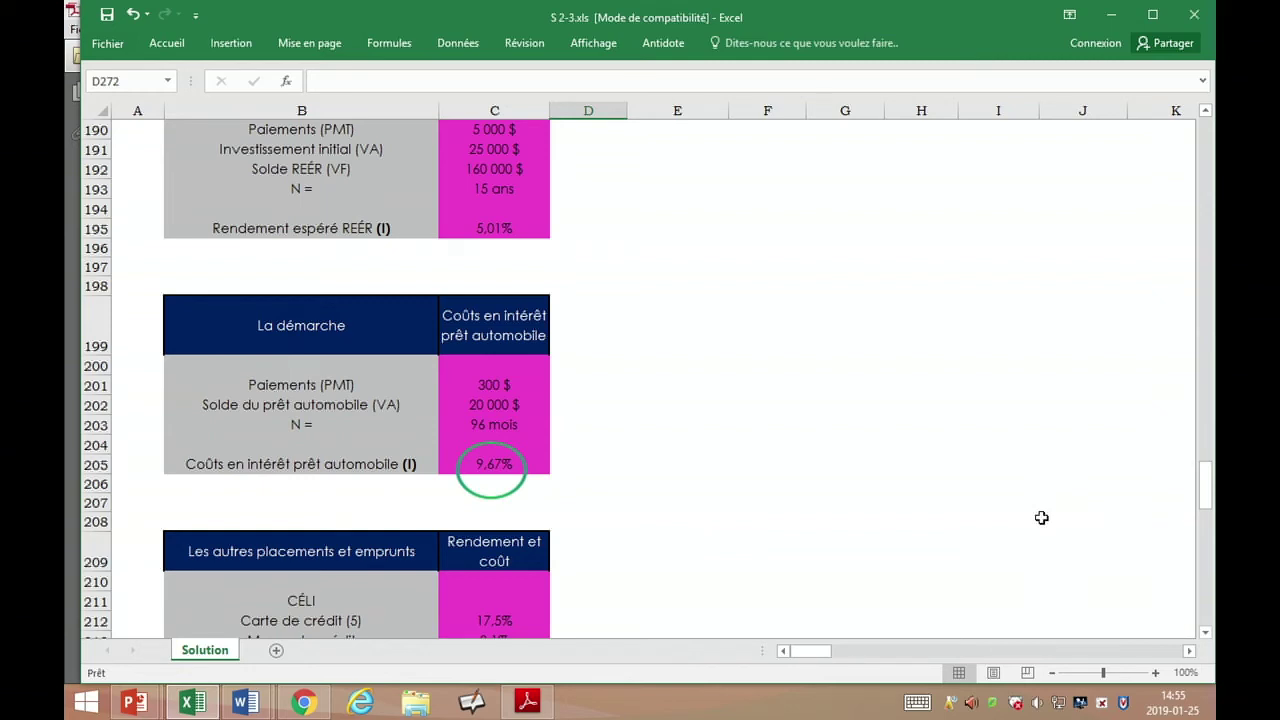
scroll(654, 455, down, 2)
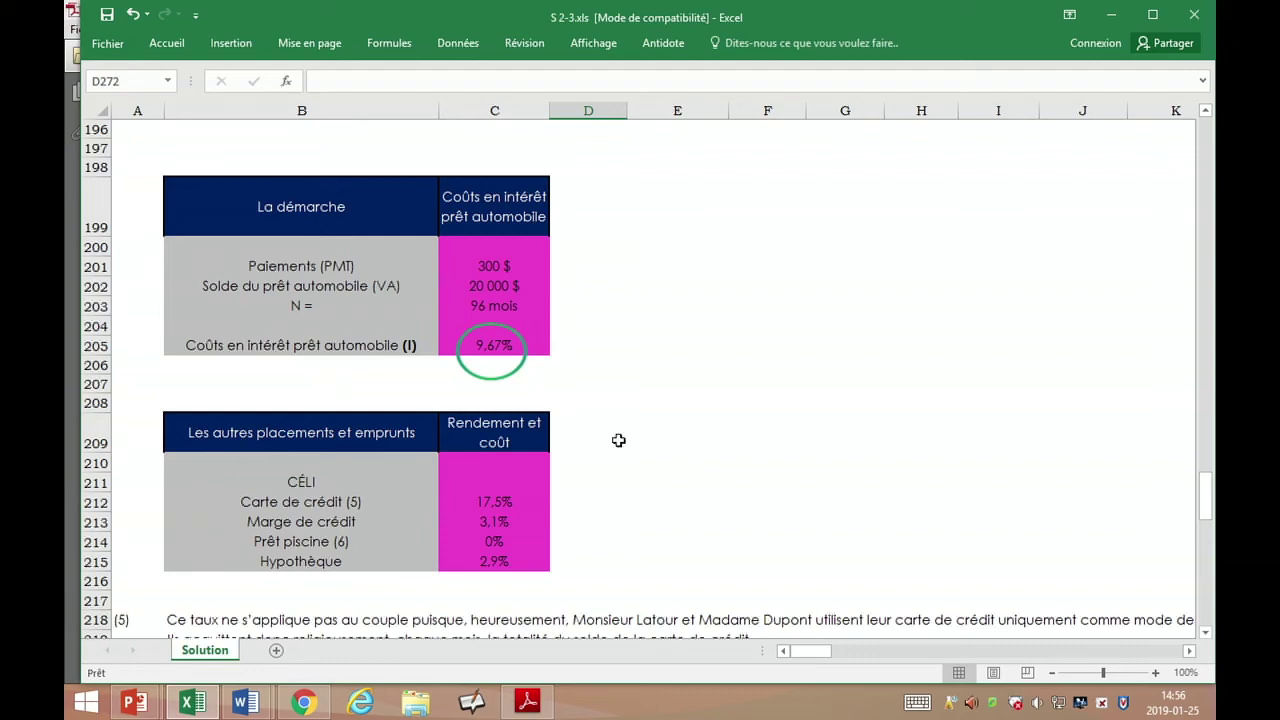
scroll(542, 311, down, 8)
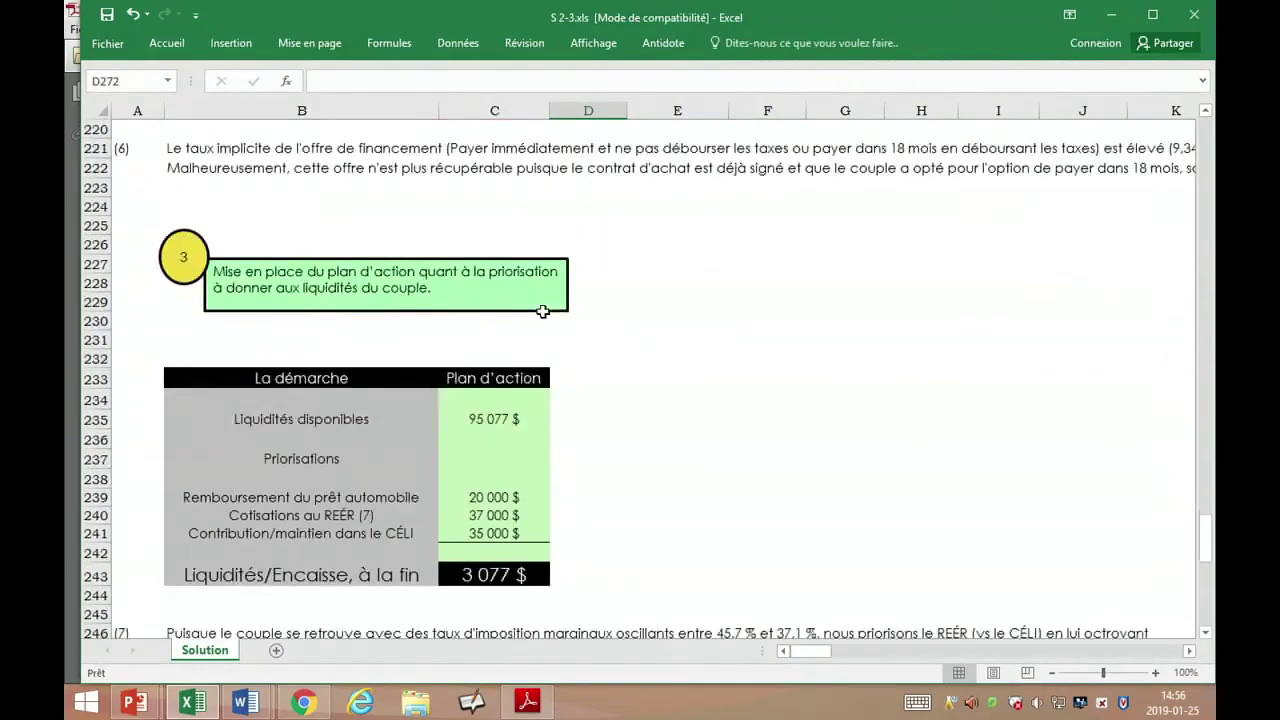
scroll(542, 311, down, 2)
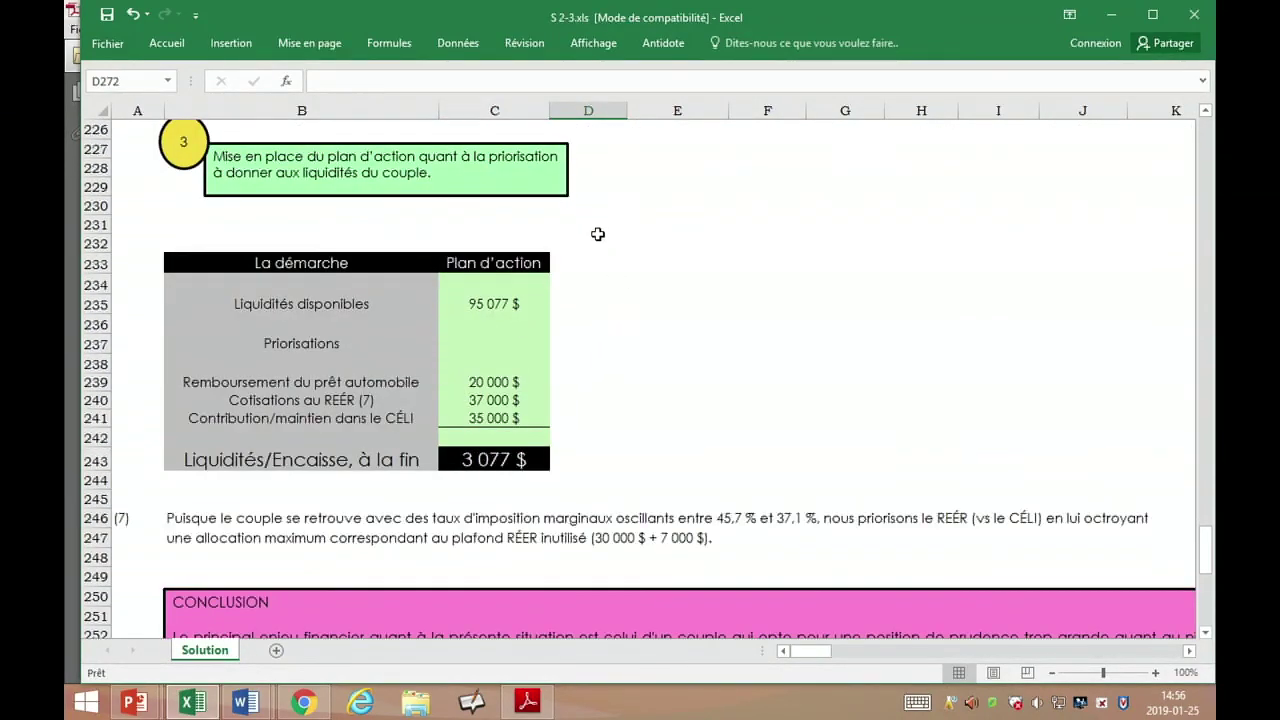